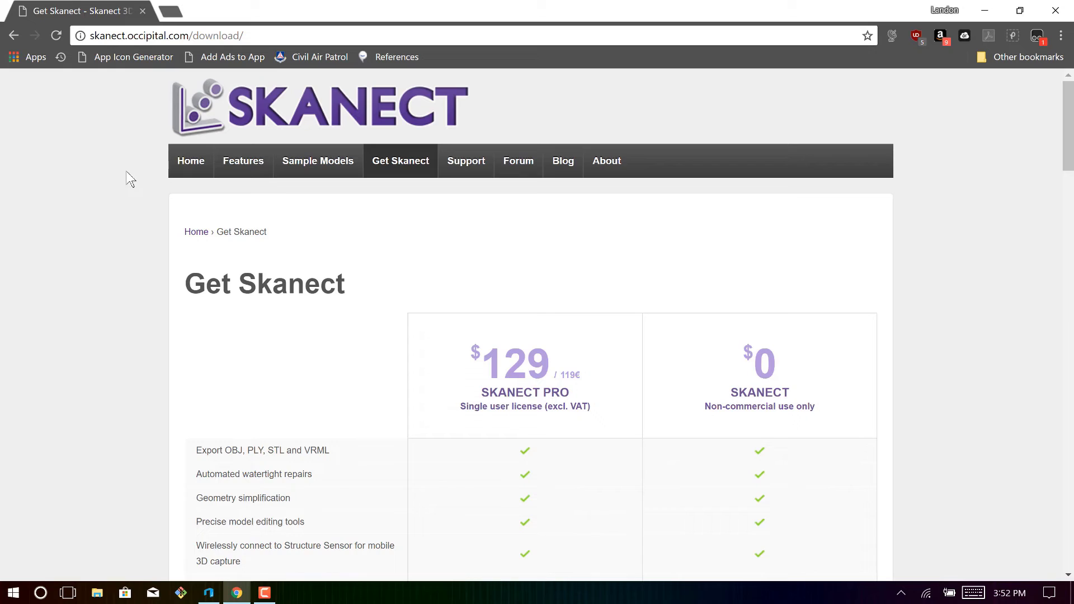
Step: Scroll the Get Skanect page to the free $0 edition's Mac OS X and Windows download links
left_click_drag(248, 35, 88, 35)
left_click(120, 315)
scroll(1017, 253, "down", 3)
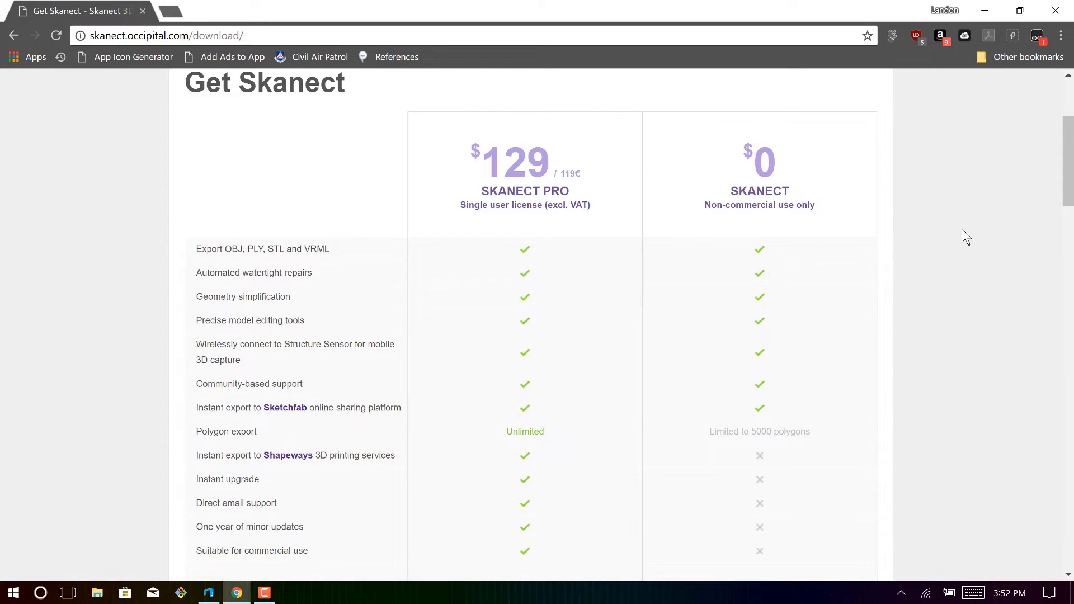
scroll(966, 237, "down", 3)
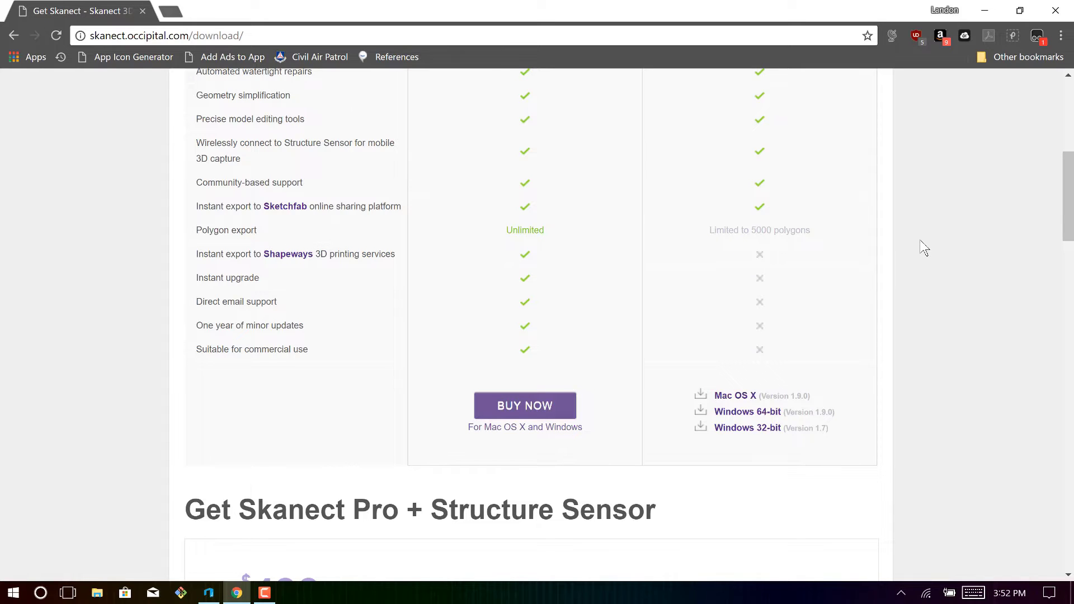
scroll(918, 247, "down", 4)
scroll(791, 242, "up", 2)
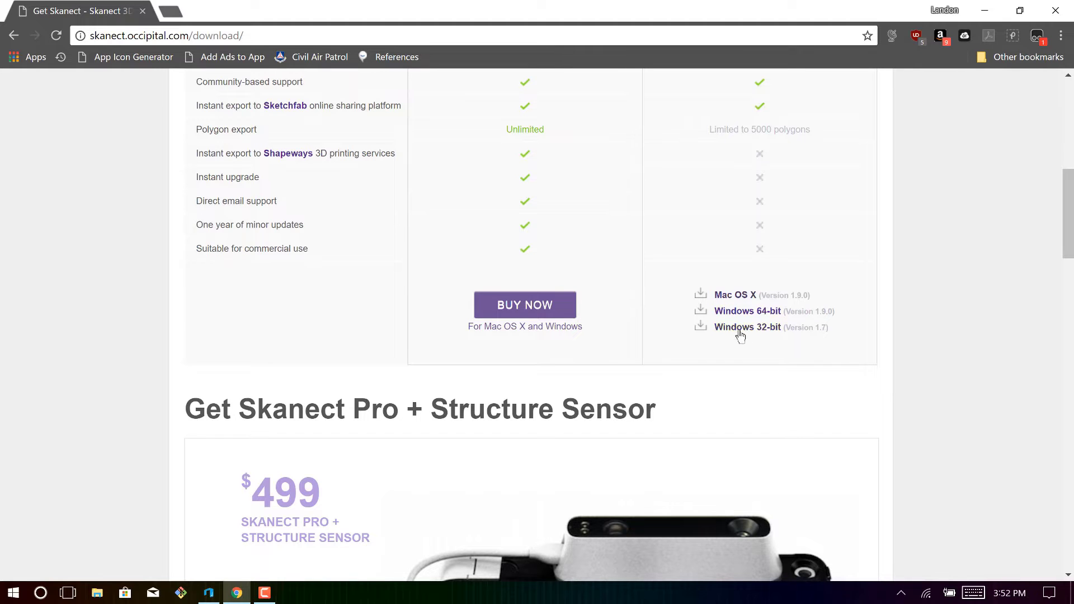
Step: Cancel the Windows 64-bit Skanect installer save, then follow the Kinect for Windows SDK download link
left_click(778, 311)
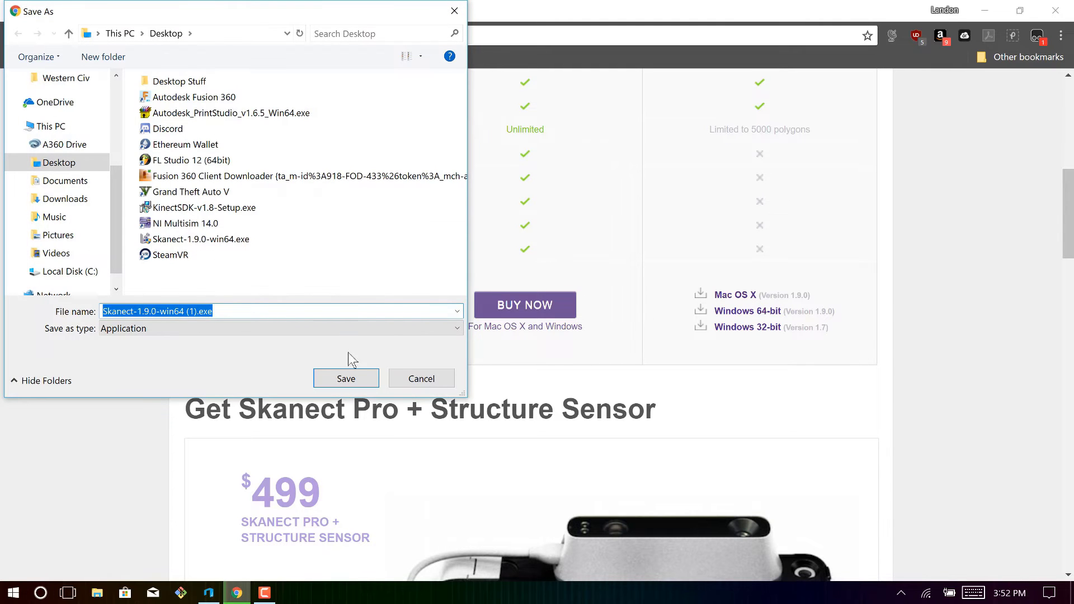
left_click(457, 15)
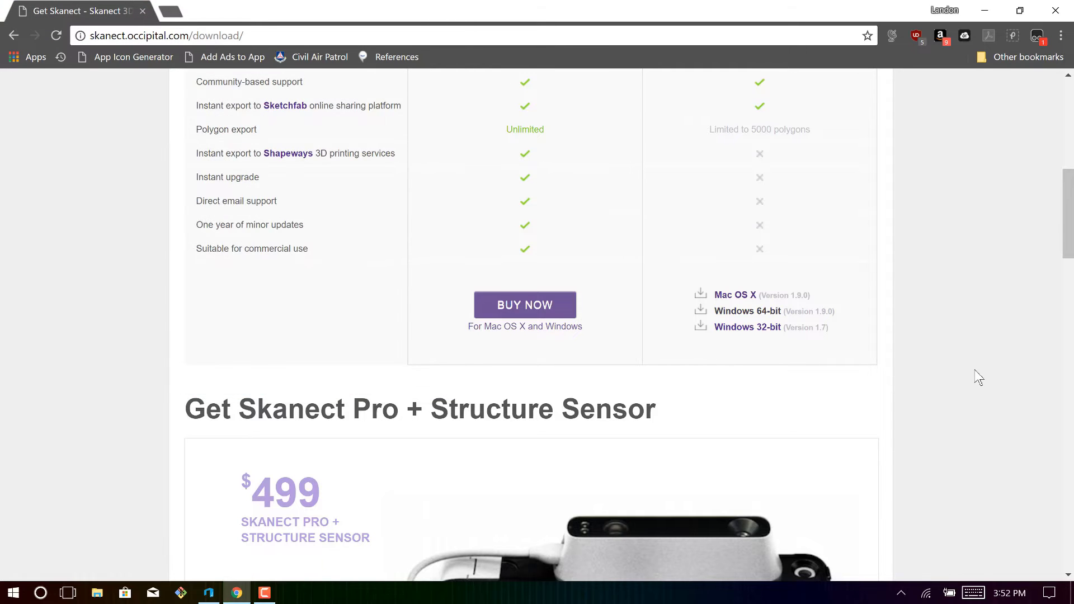
scroll(978, 377, "down", 10)
scroll(978, 377, "down", 12)
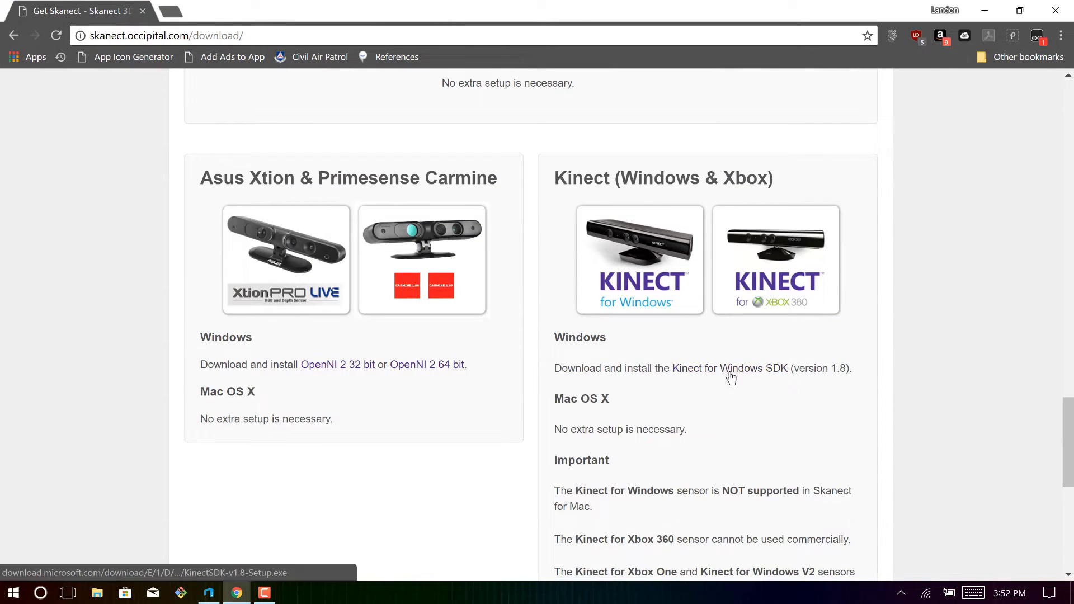
left_click(732, 376)
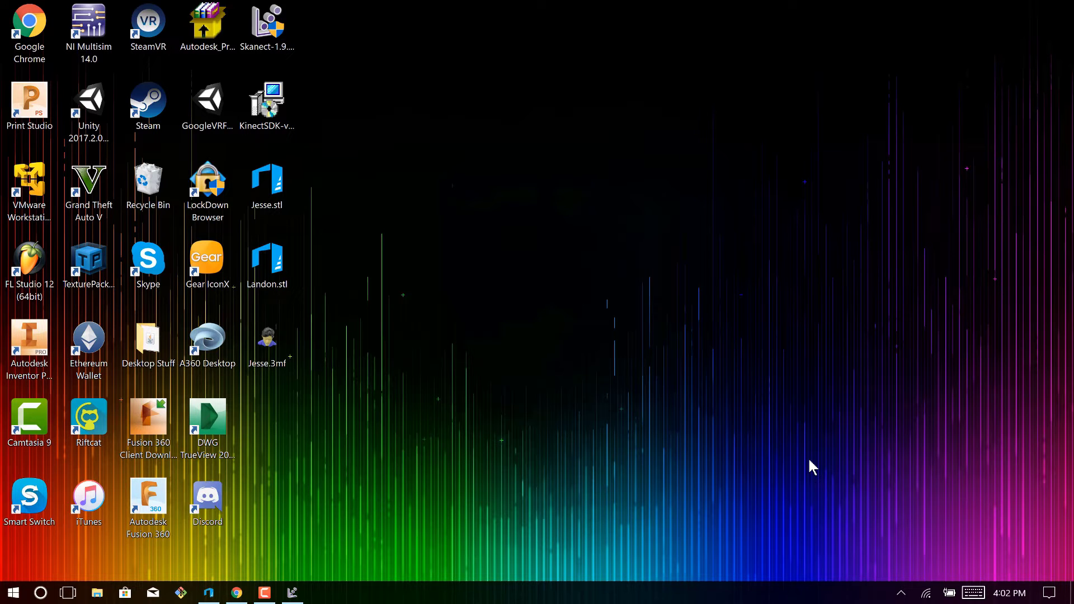
Step: Back in Skanect, start a new Body scan and shrink the bounding box to 0.4 meters
left_click(293, 591)
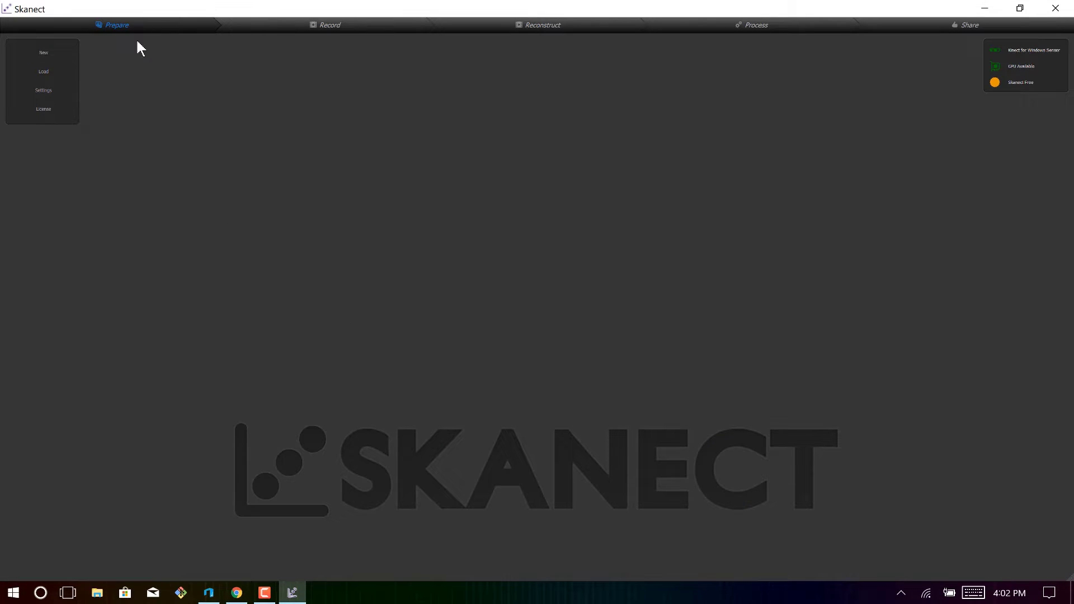
left_click(45, 52)
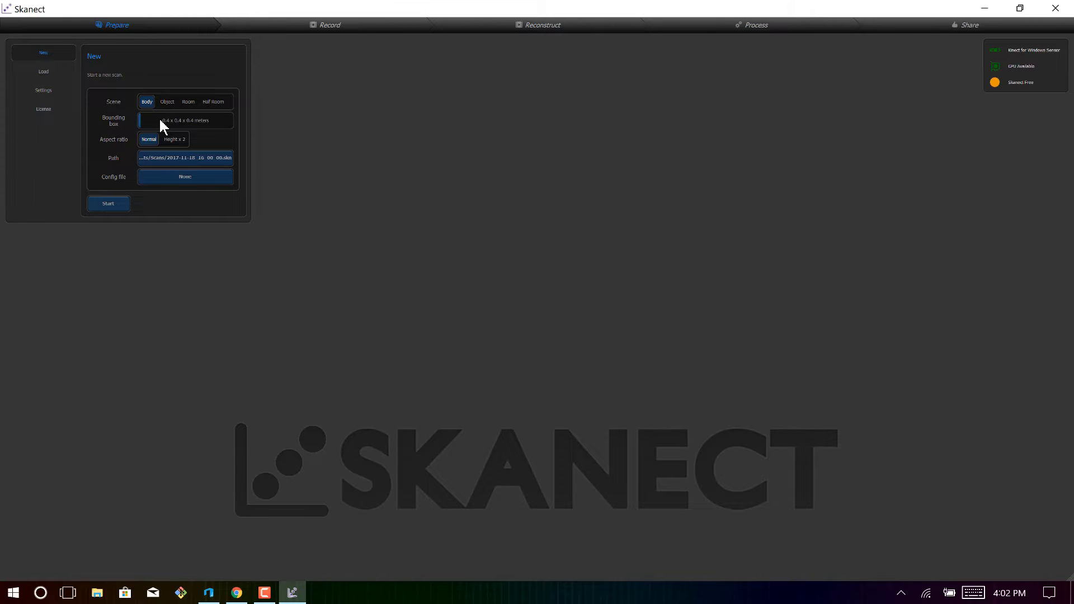
left_click(213, 121)
left_click(142, 124)
left_click(140, 122)
Step: Start the scan with these settings and capture the subject's head and shoulders
left_click(124, 204)
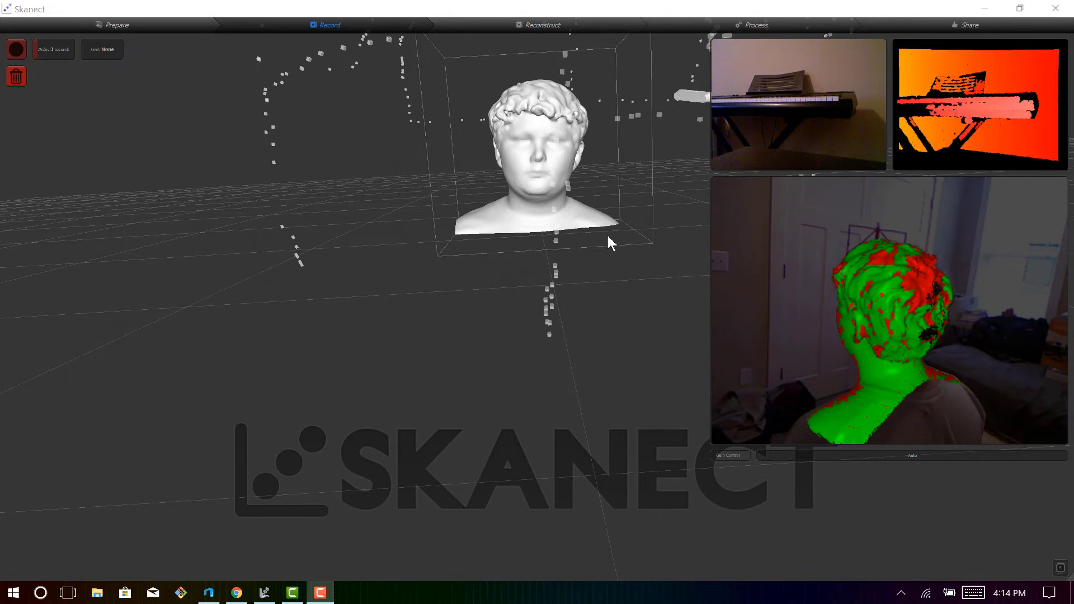
left_click_drag(608, 242, 447, 208)
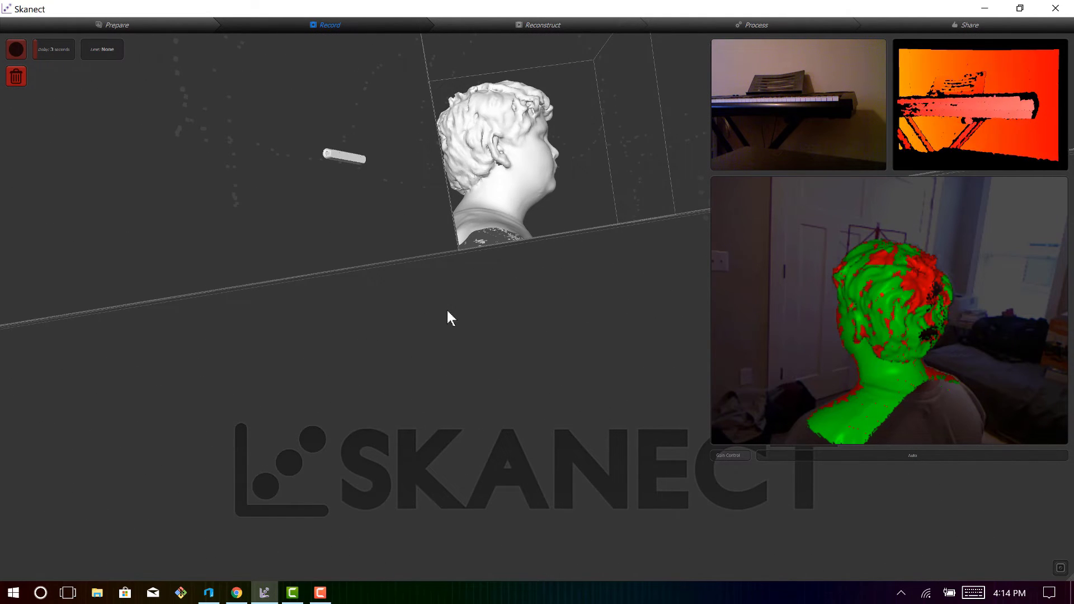
left_click_drag(448, 311, 528, 352)
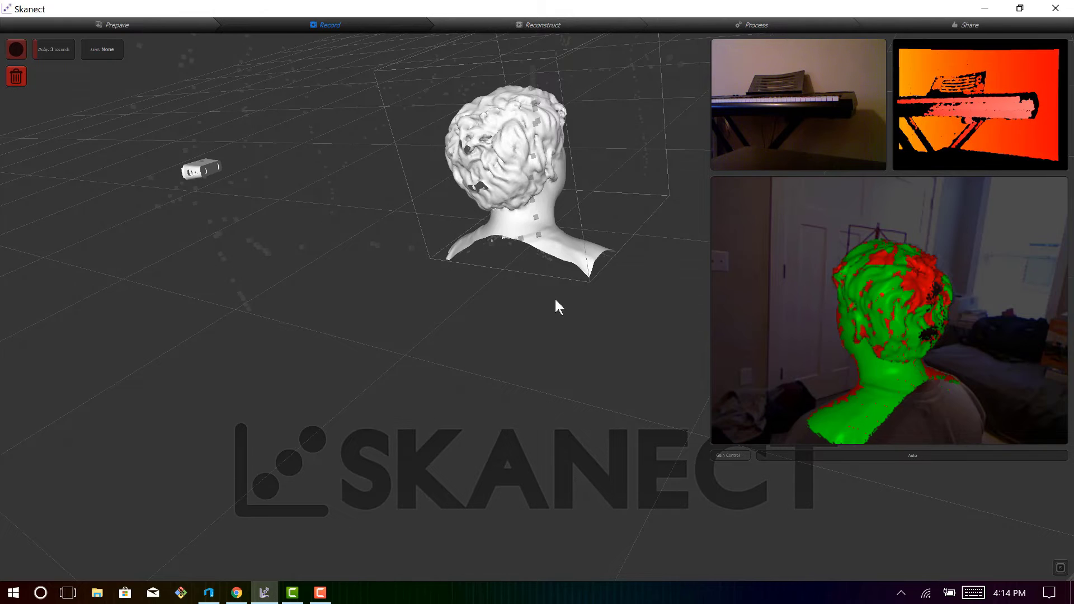
left_click_drag(555, 297, 582, 324)
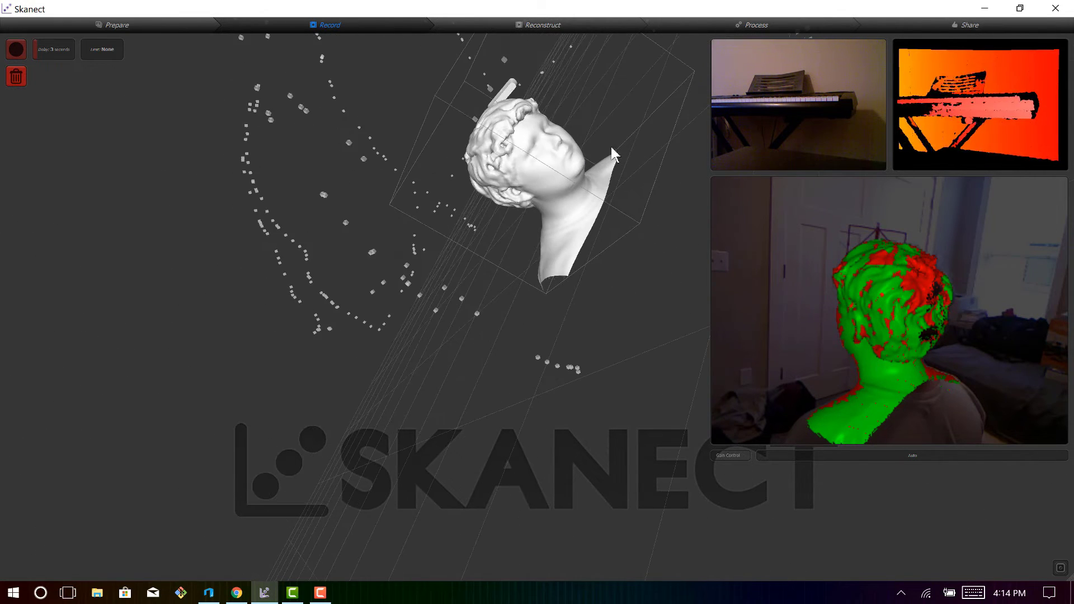
left_click_drag(623, 140, 368, 280)
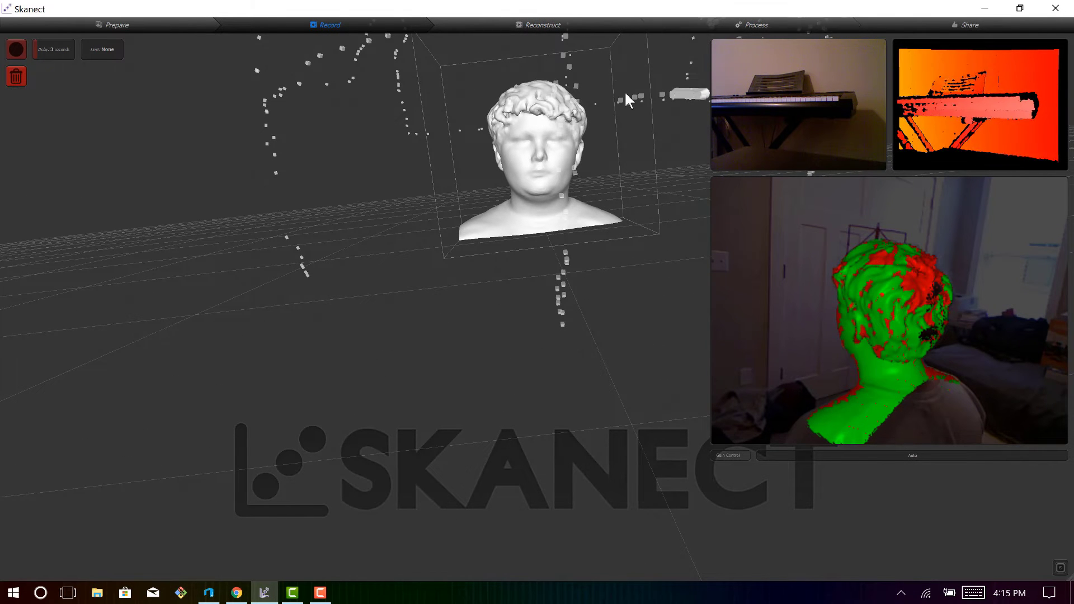
Step: Run a Fusion reconstruction of the scan with Fidelity set to High
left_click(562, 25)
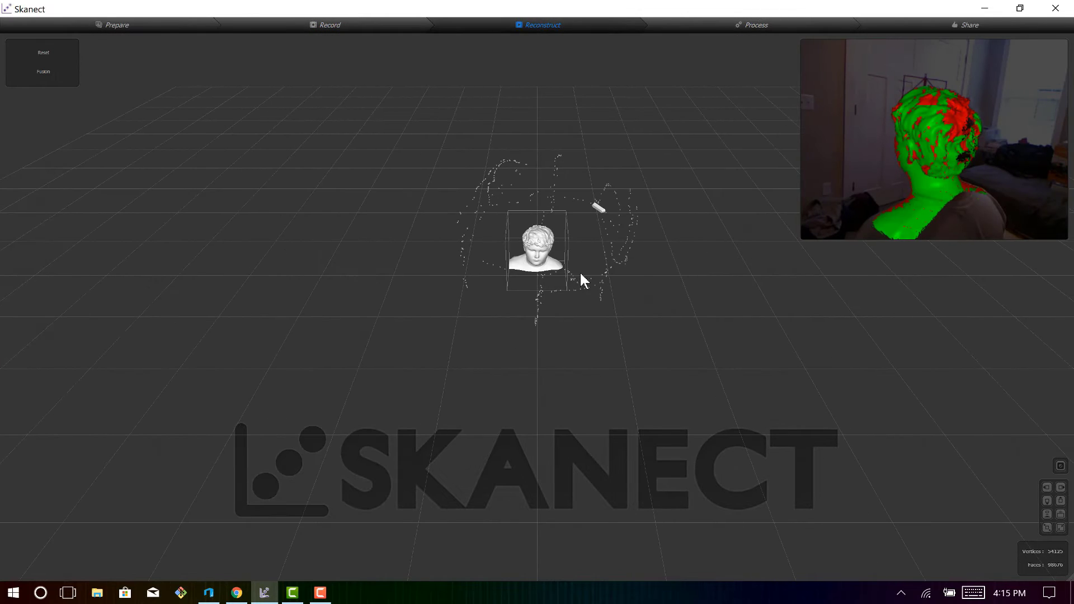
left_click(42, 76)
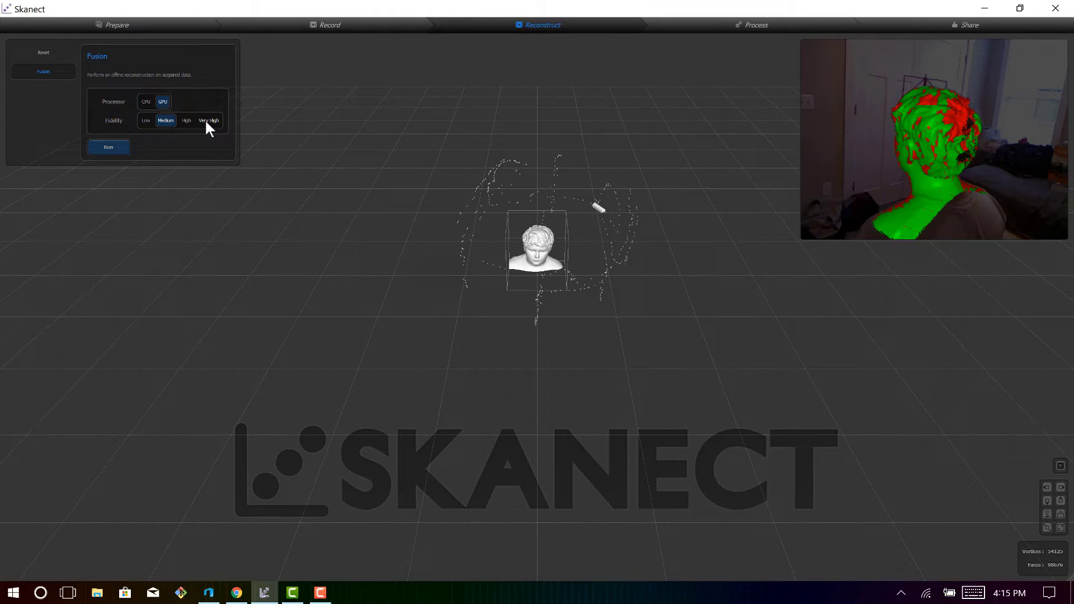
left_click(206, 122)
left_click(186, 122)
left_click(109, 147)
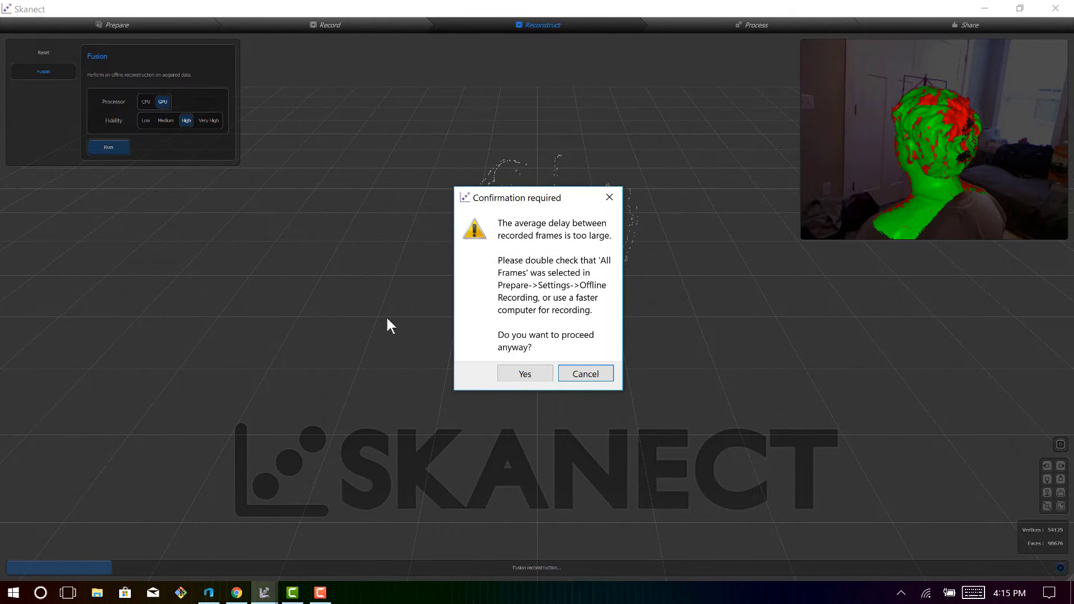
Step: Accept the frame-delay warning so the fusion reconstruction completes
left_click(522, 375)
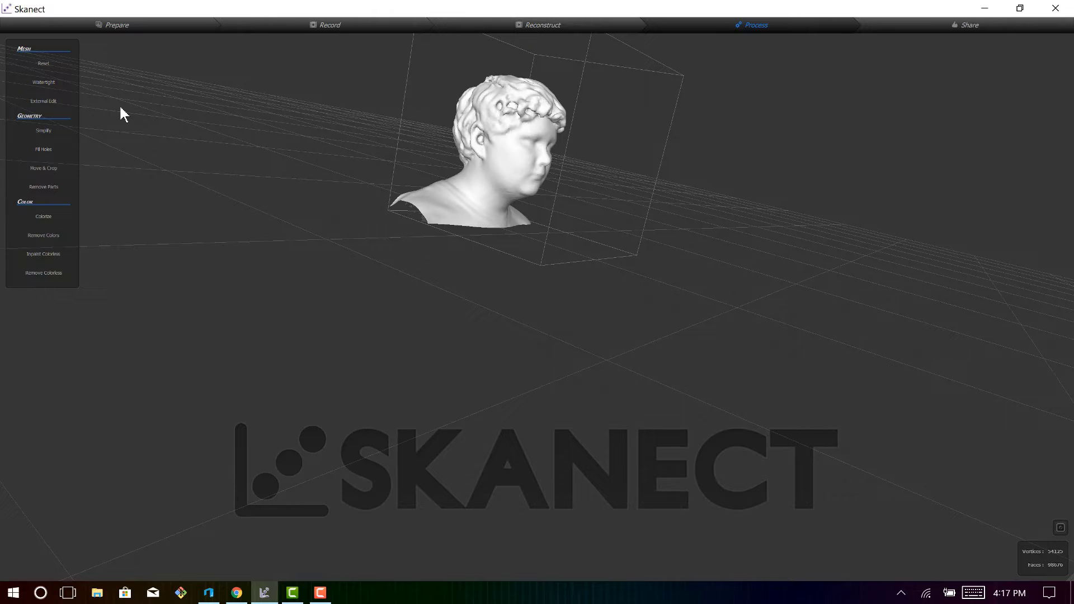
Step: Fill the head mesh's holes with Mesh > Watertight, orbiting to check the back and side
left_click_drag(276, 200, 5, 108)
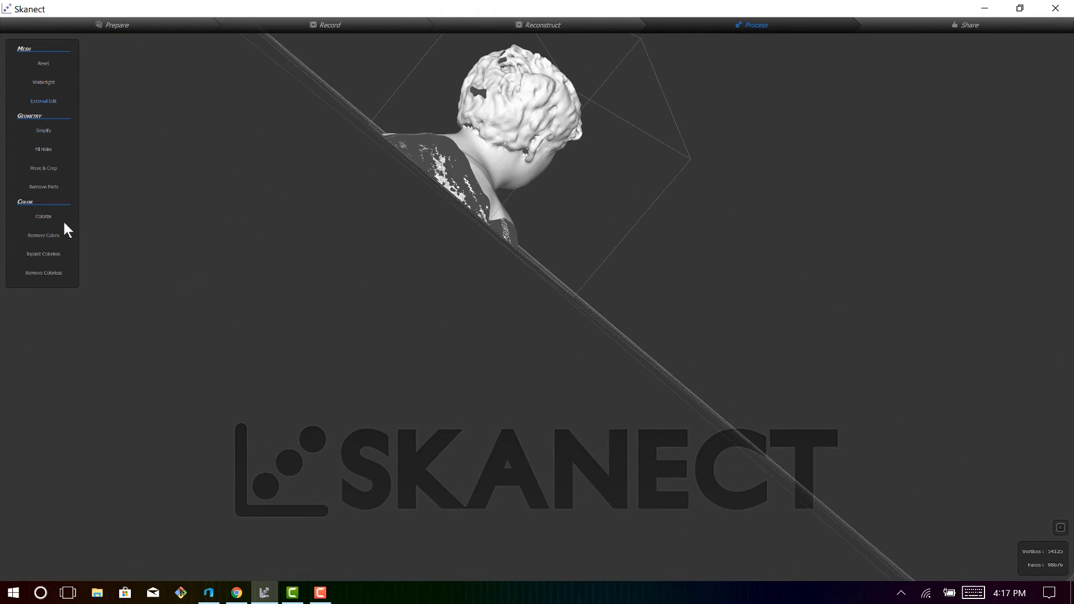
left_click_drag(77, 230, 266, 196)
left_click(45, 83)
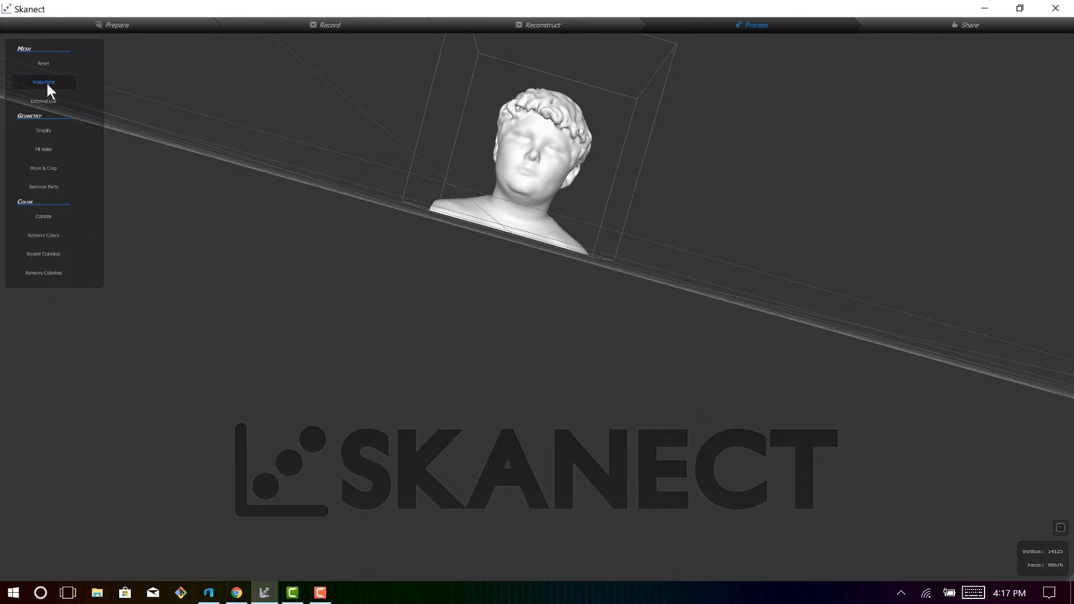
left_click(112, 128)
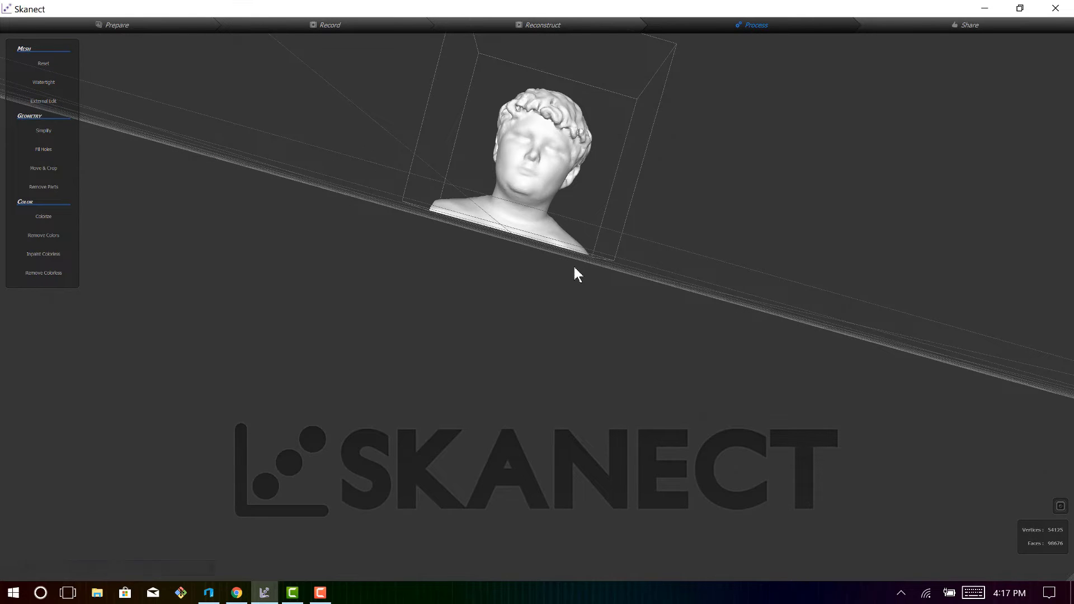
left_click_drag(494, 263, 540, 316)
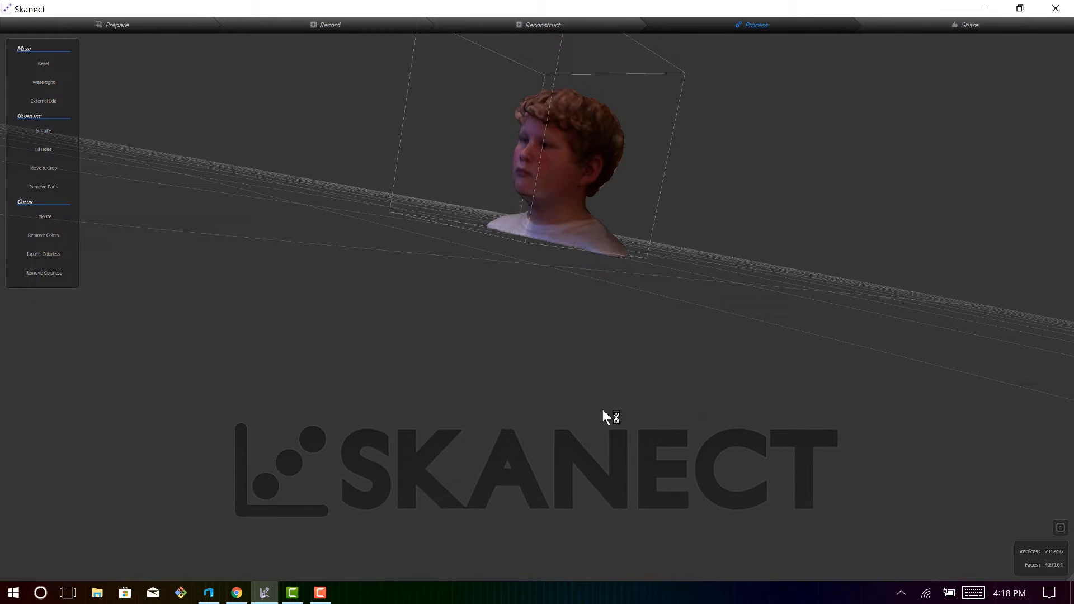
mouse_move(475, 317)
left_mouse_down()
mouse_move(501, 319)
mouse_move(632, 395)
mouse_move(411, 234)
mouse_move(454, 365)
mouse_move(490, 397)
mouse_move(342, 226)
mouse_move(460, 218)
mouse_move(525, 250)
mouse_move(513, 254)
left_mouse_up()
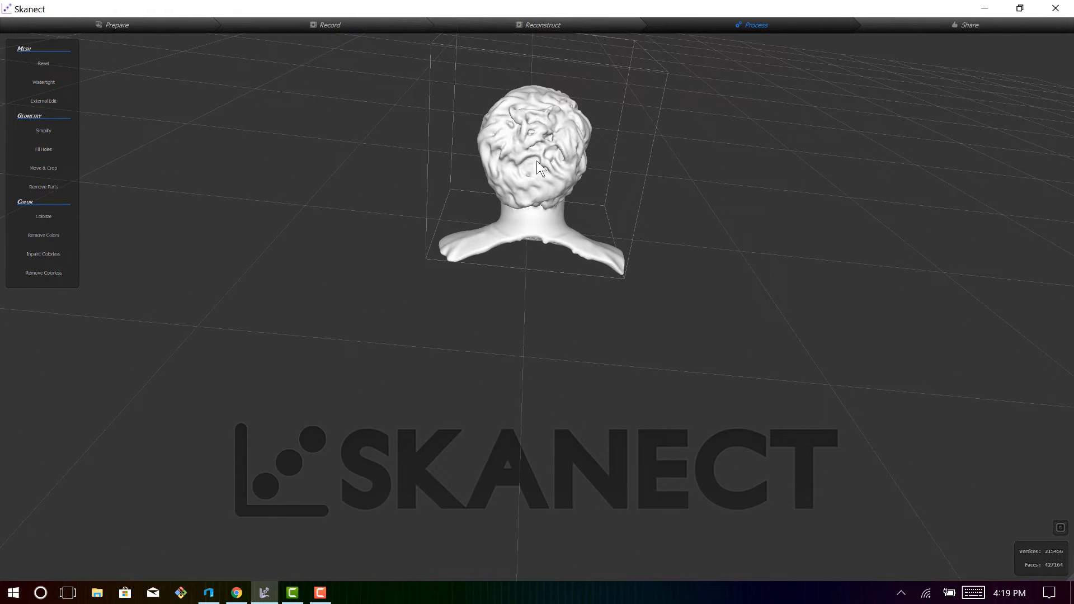
left_click_drag(555, 182, 534, 226)
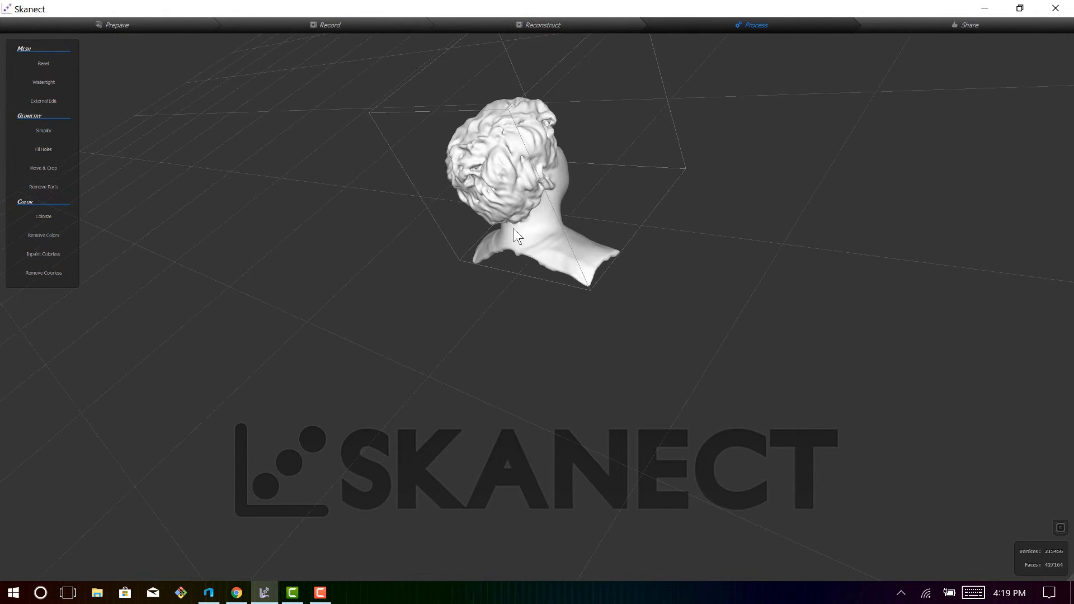
left_click_drag(518, 235, 523, 92)
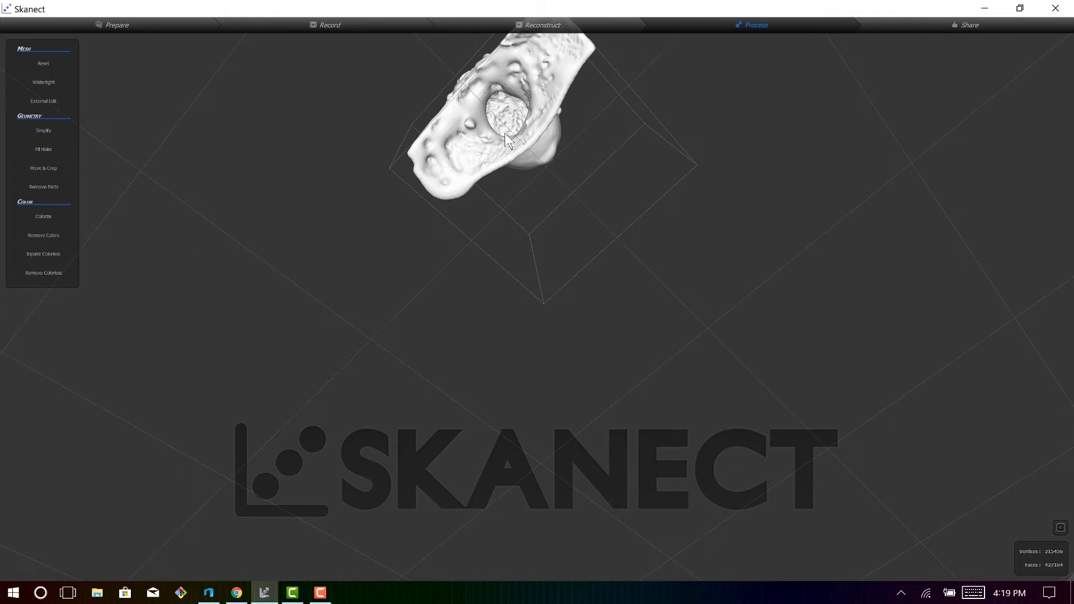
left_click_drag(508, 139, 687, 103)
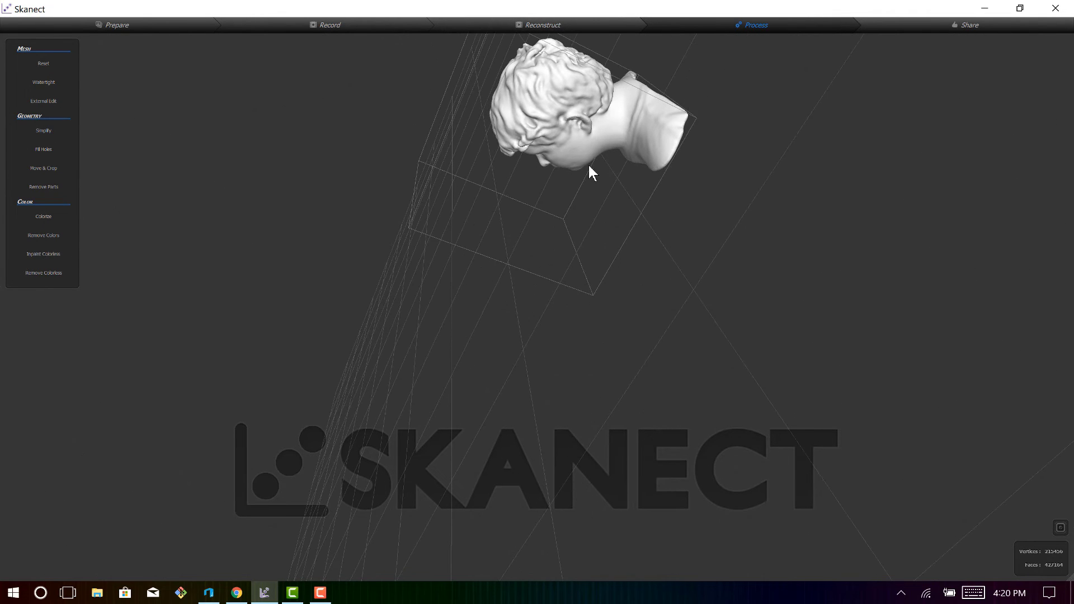
left_click_drag(593, 173, 671, 151)
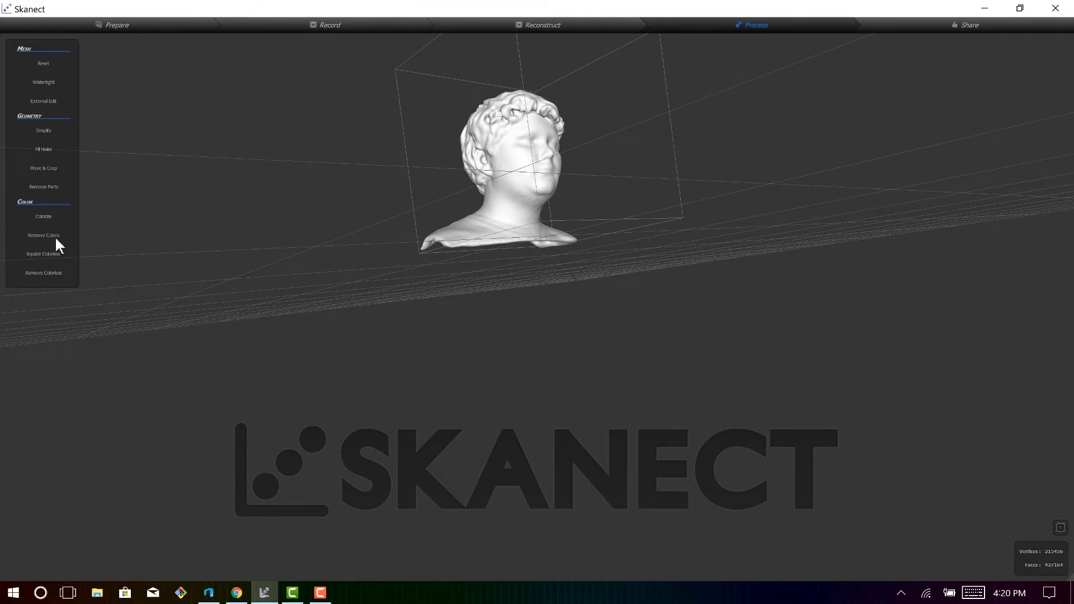
left_click_drag(746, 163, 701, 293)
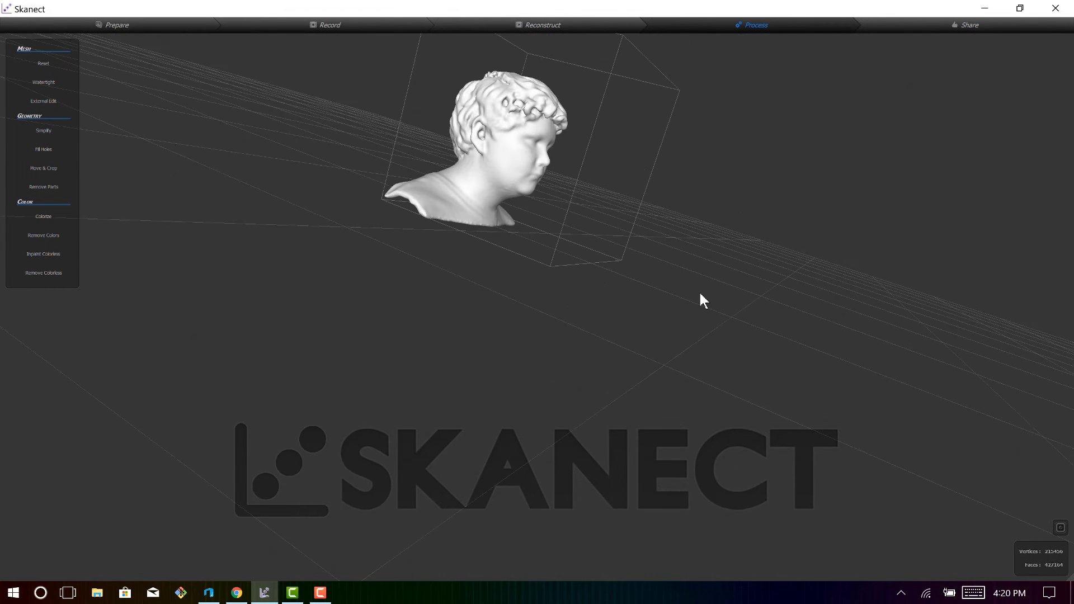
Step: Export the head model as an STL file to the Desktop under a new file name
left_click(1002, 31)
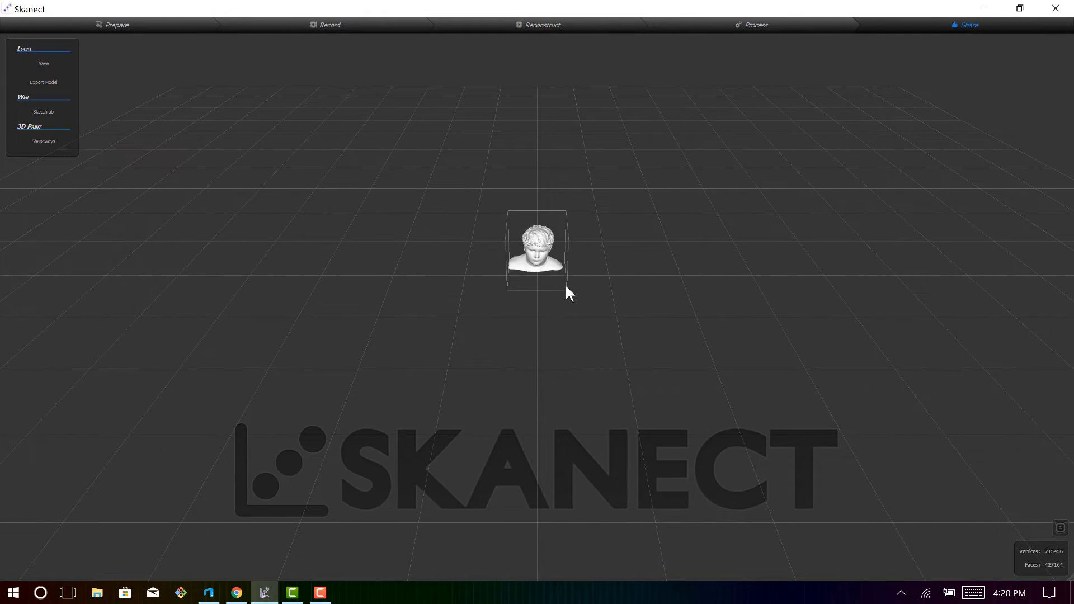
scroll(590, 263, "up", 5)
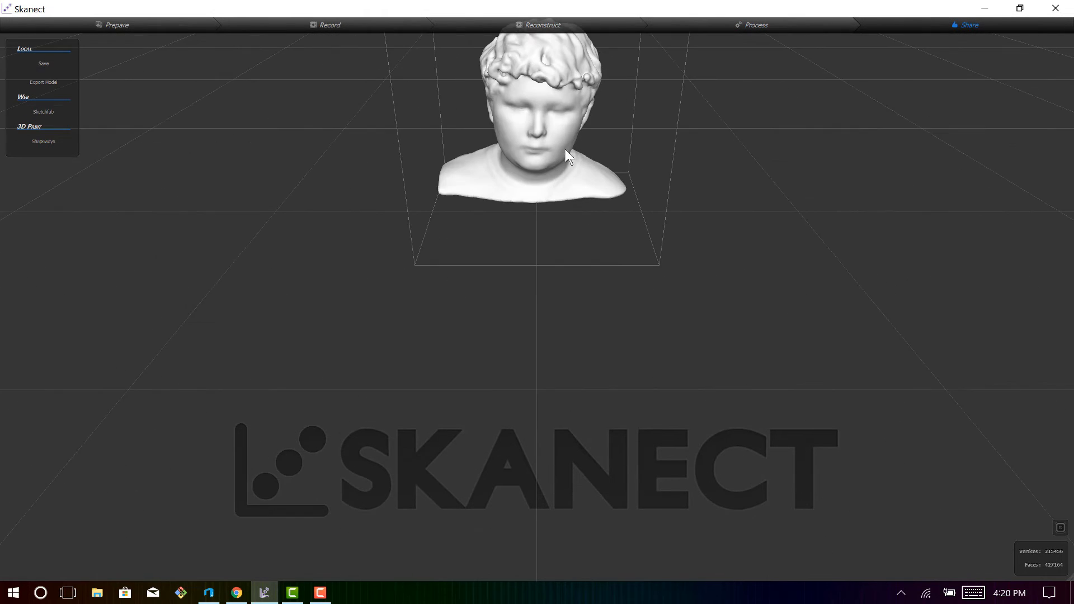
left_click_drag(569, 158, 568, 162)
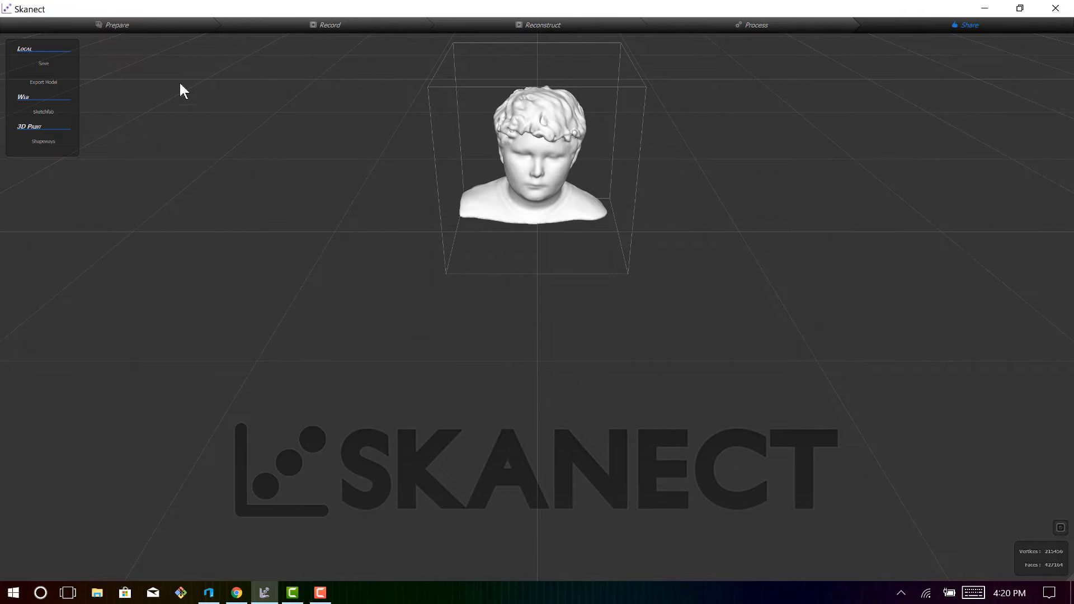
left_click(43, 83)
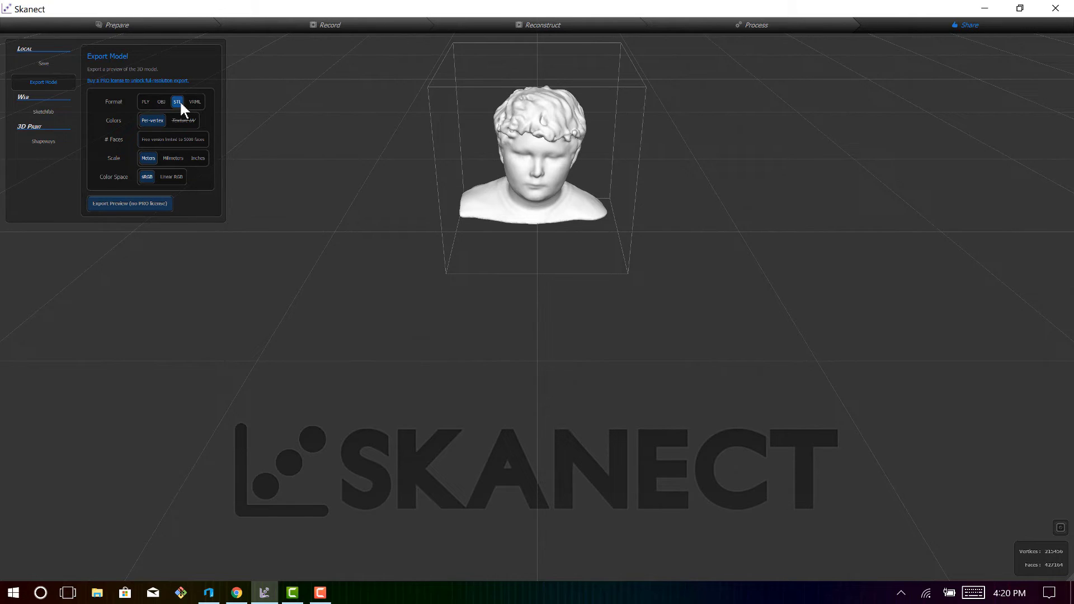
left_click(151, 203)
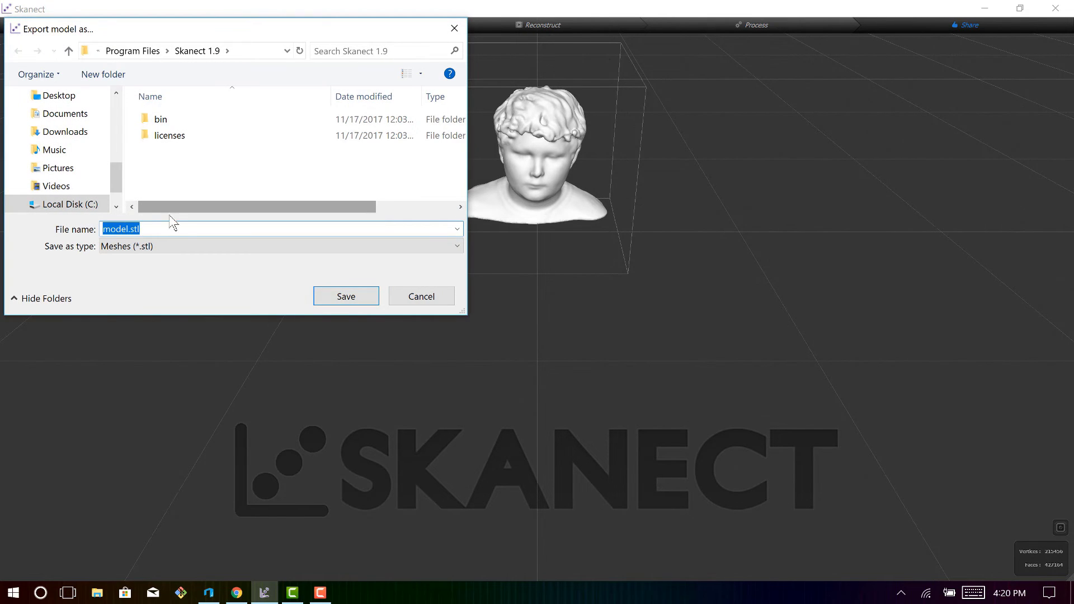
key("BackSpace")
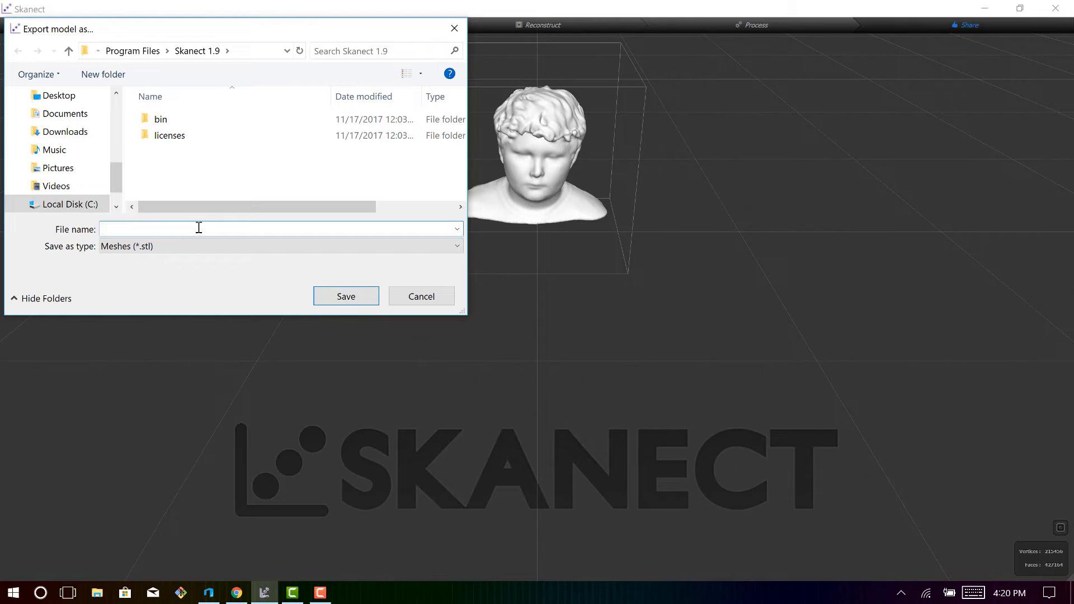
type("Chandler")
left_click(59, 95)
left_click(365, 292)
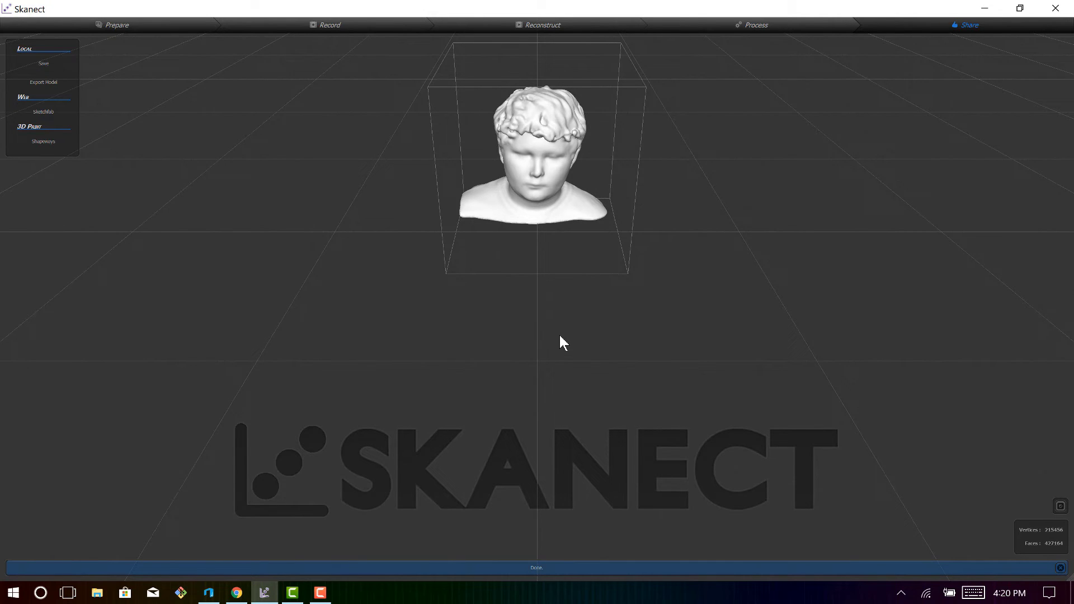
Step: Open the exported STL from the desktop in a maximized 3D Builder and orbit the bust preview
left_click(989, 16)
double_click(270, 436)
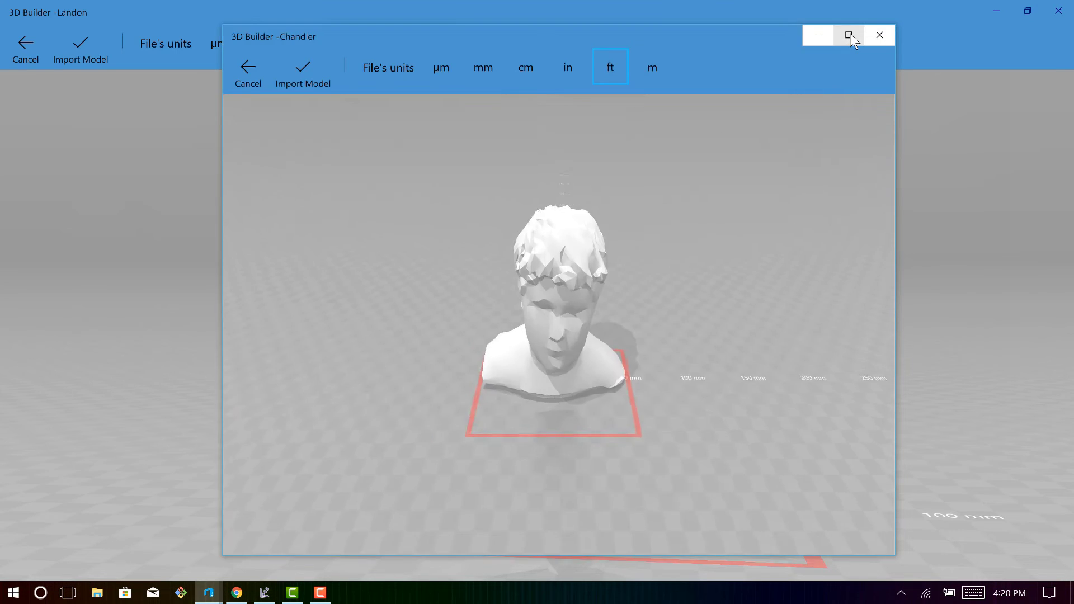
left_click(844, 34)
right_click_drag(596, 370, 936, 441)
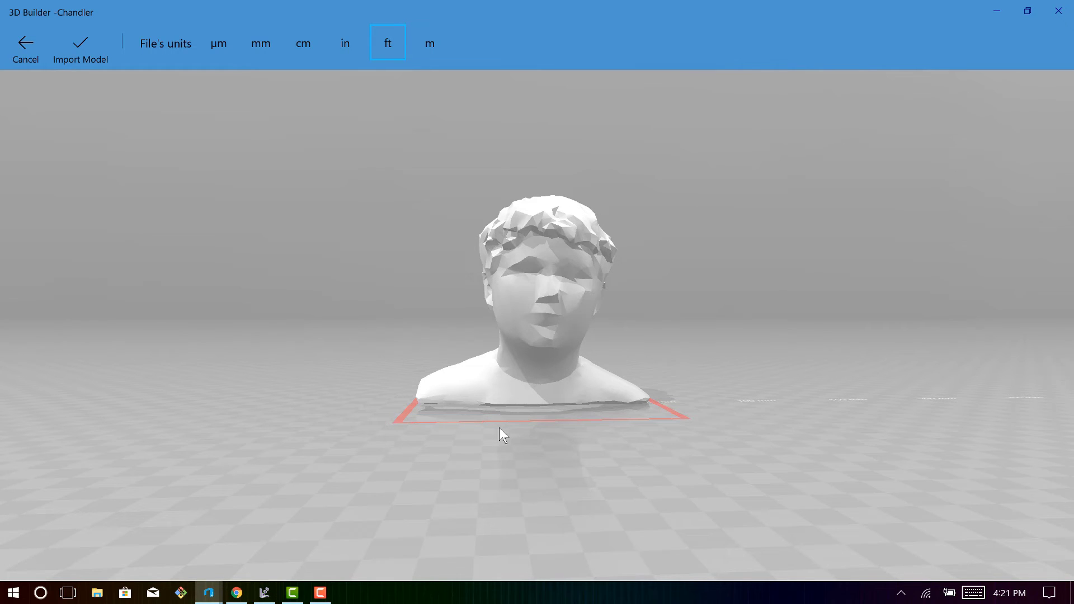
left_click_drag(500, 426, 560, 386)
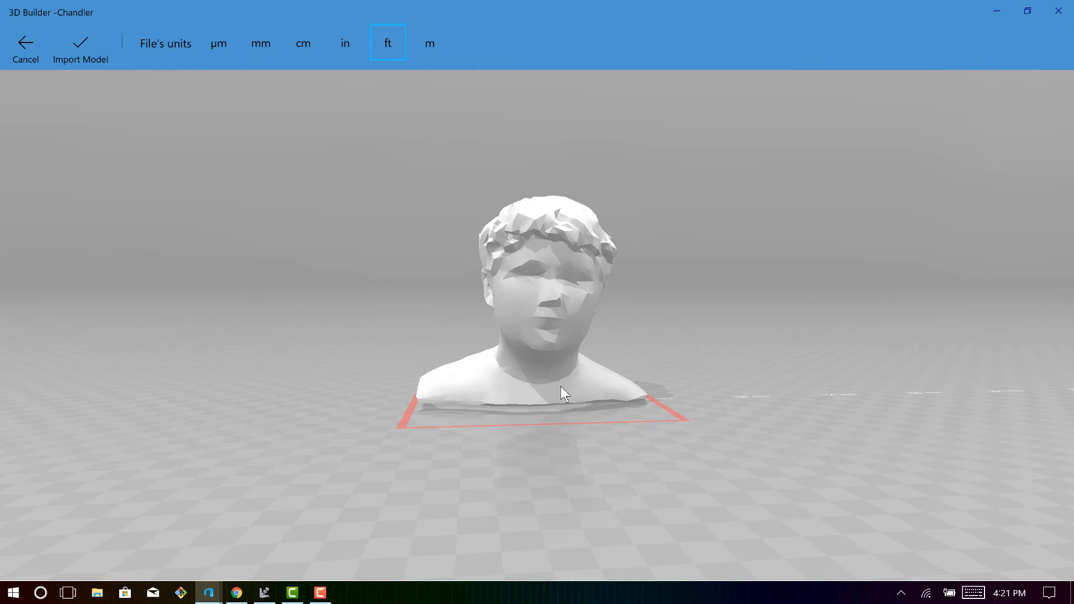
mouse_move(486, 391)
left_mouse_down()
mouse_move(630, 367)
mouse_move(474, 402)
left_mouse_up()
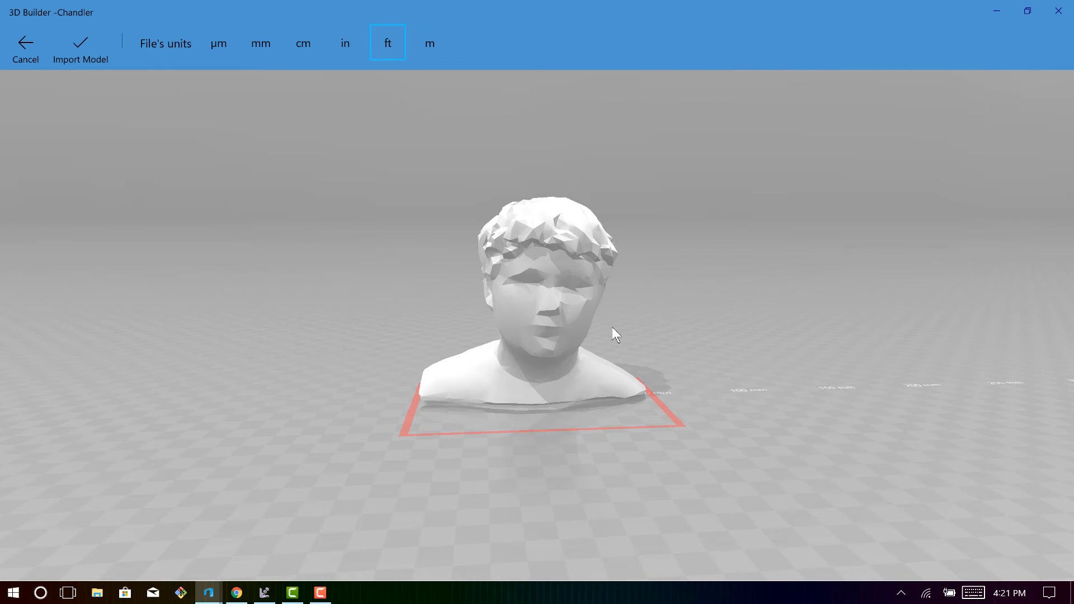
left_click_drag(616, 334, 495, 269)
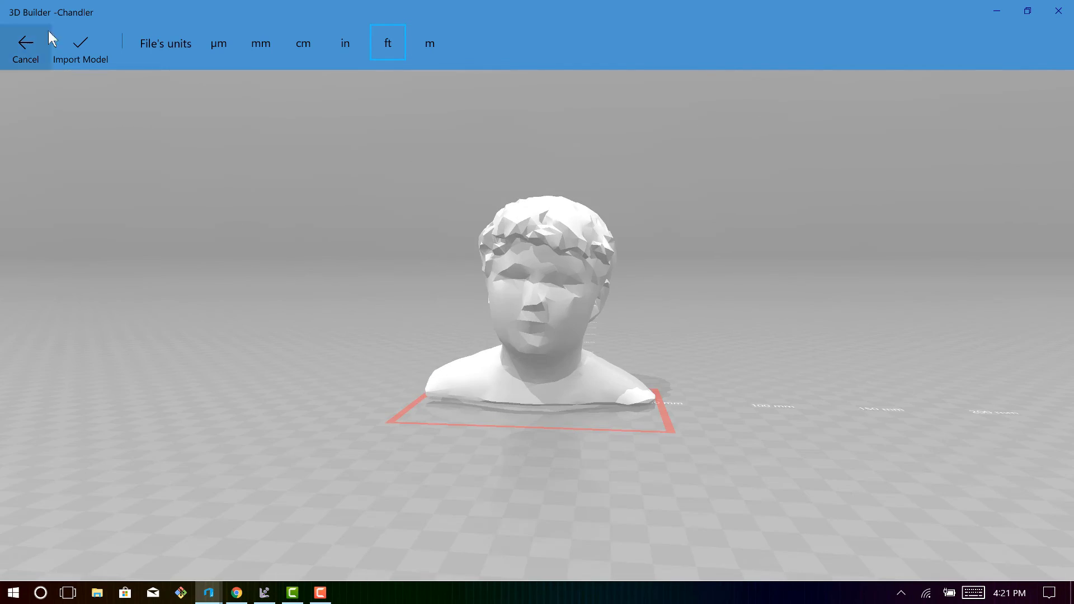
Step: Import the bust into 3D Builder and repair the invalidly defined model
left_click(82, 53)
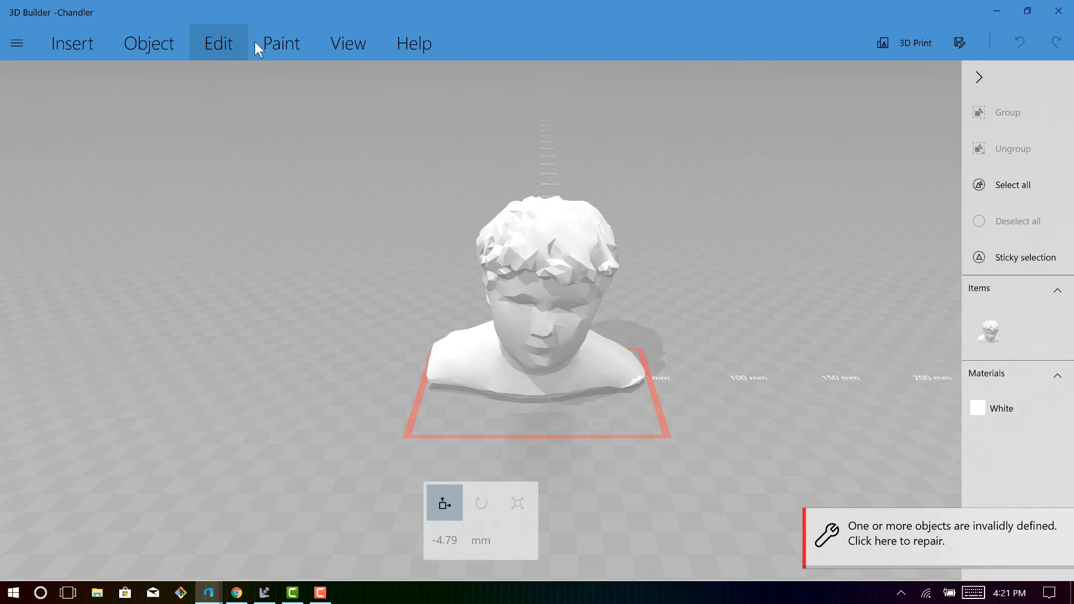
left_click(256, 49)
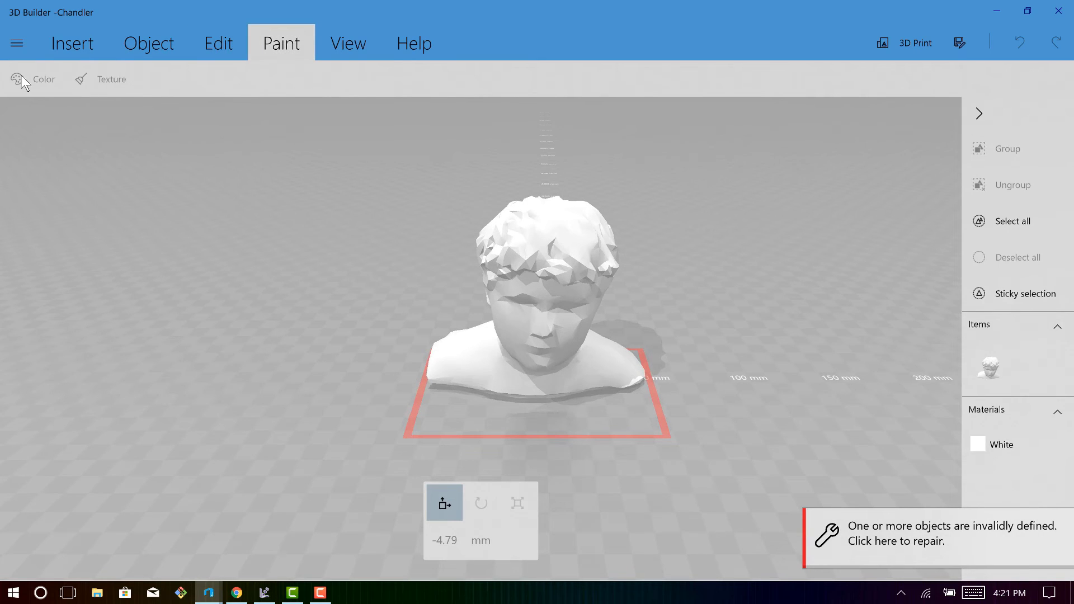
left_click(939, 542)
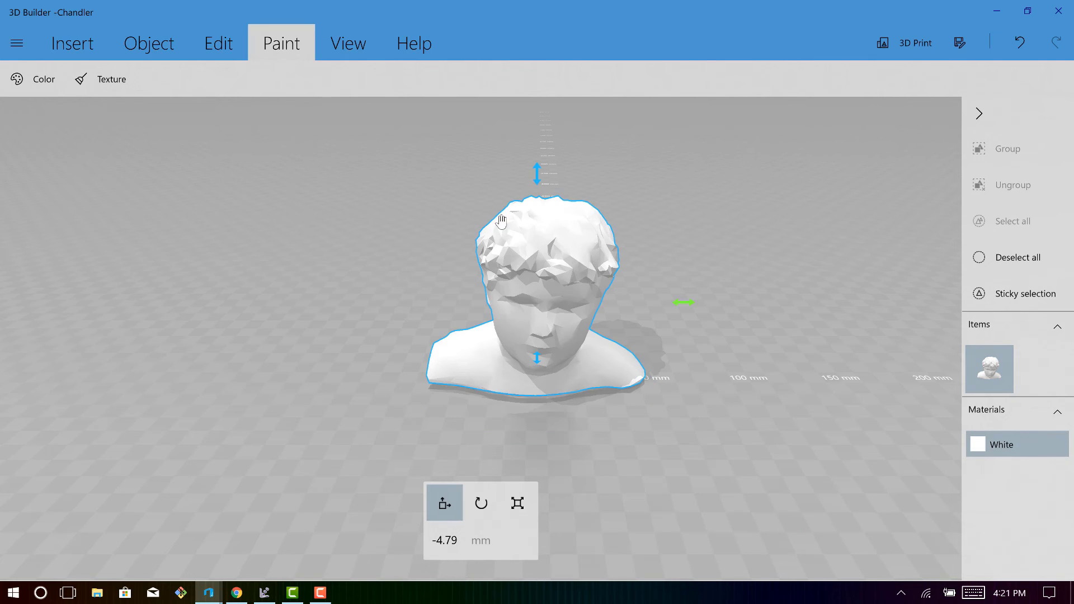
Step: Paint a red patch onto the bust's face near the mouth
left_click(34, 78)
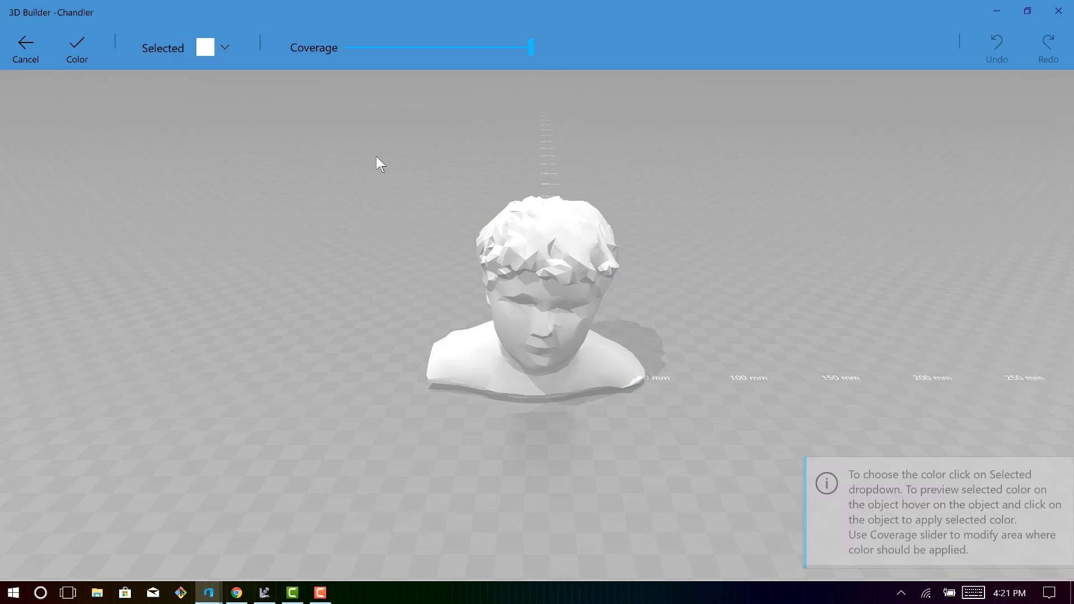
left_click(224, 48)
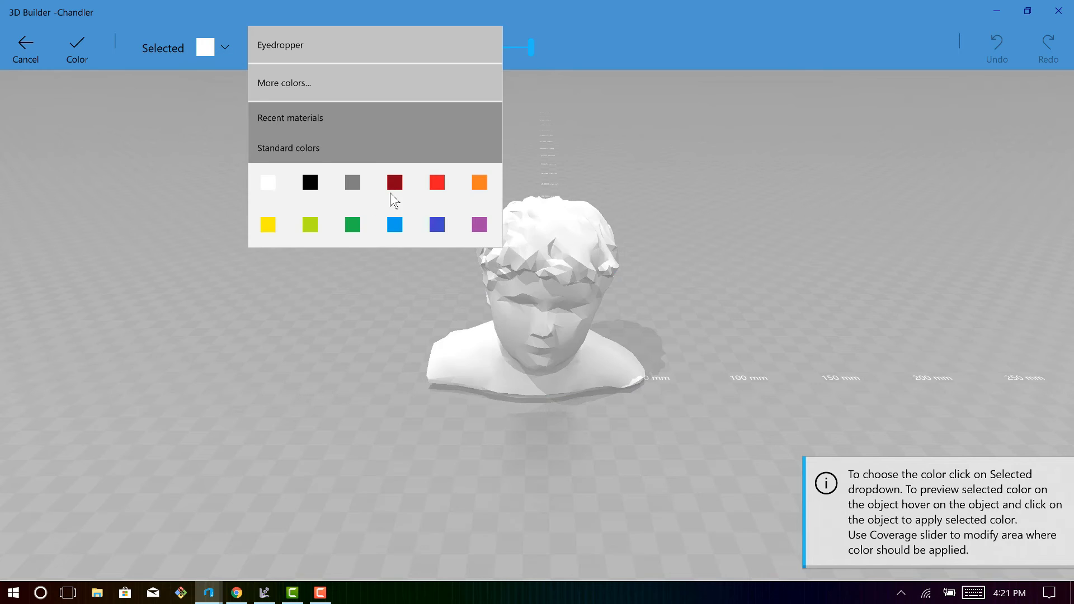
left_click(425, 185)
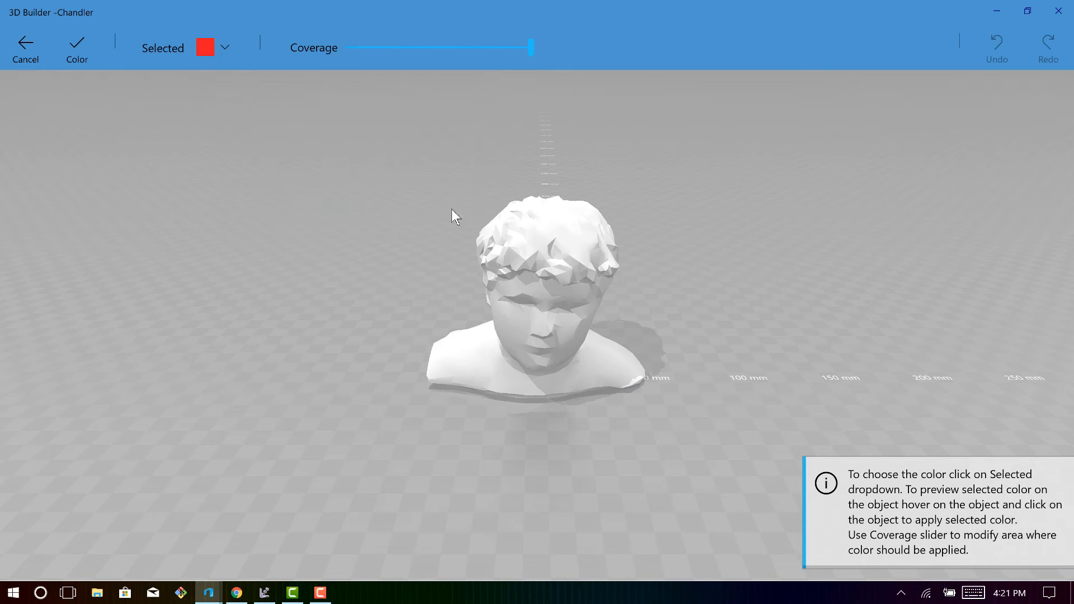
left_click(509, 308)
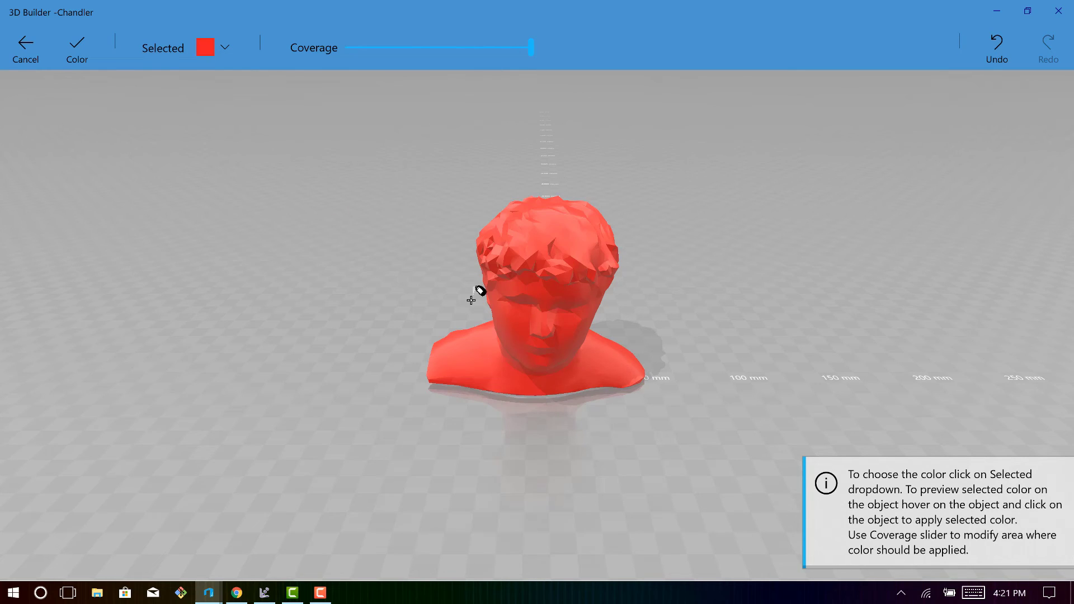
Step: Lower the paint coverage and paint the hair yellow
left_click(377, 50)
left_click(223, 46)
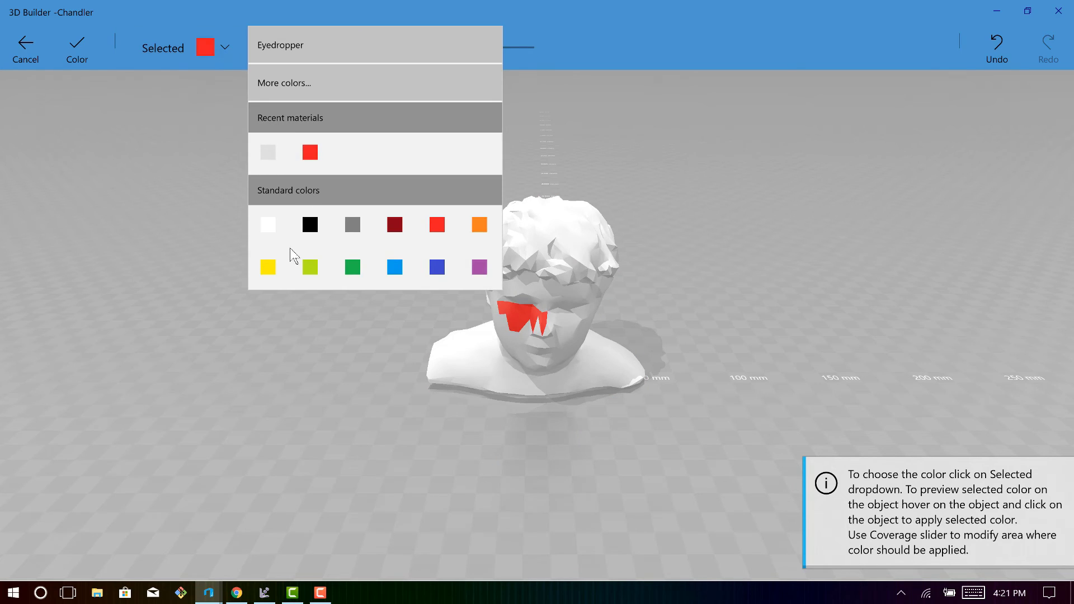
left_click(271, 274)
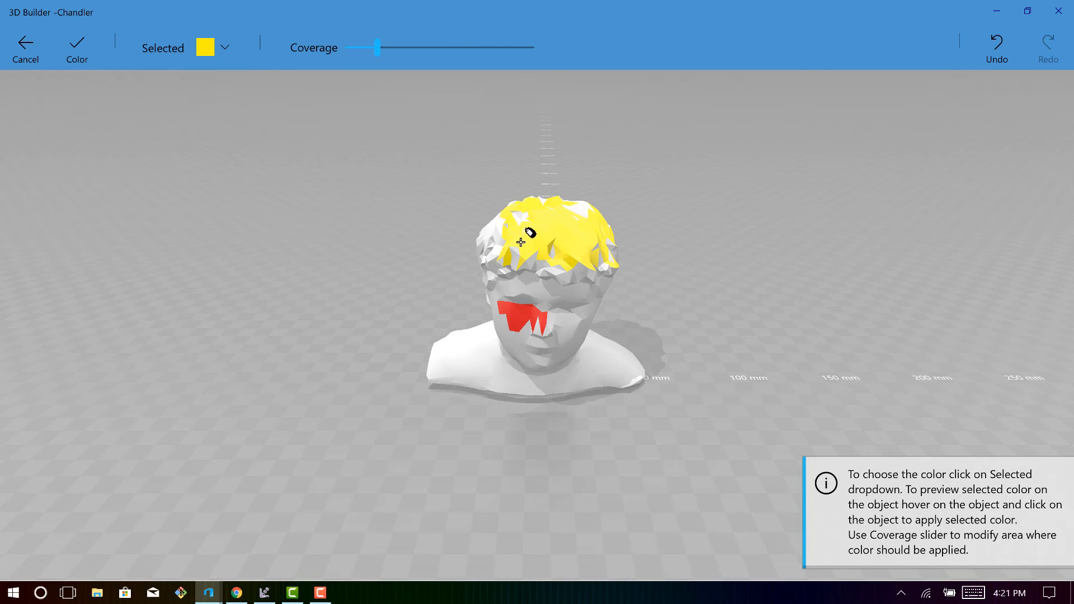
left_click(529, 215)
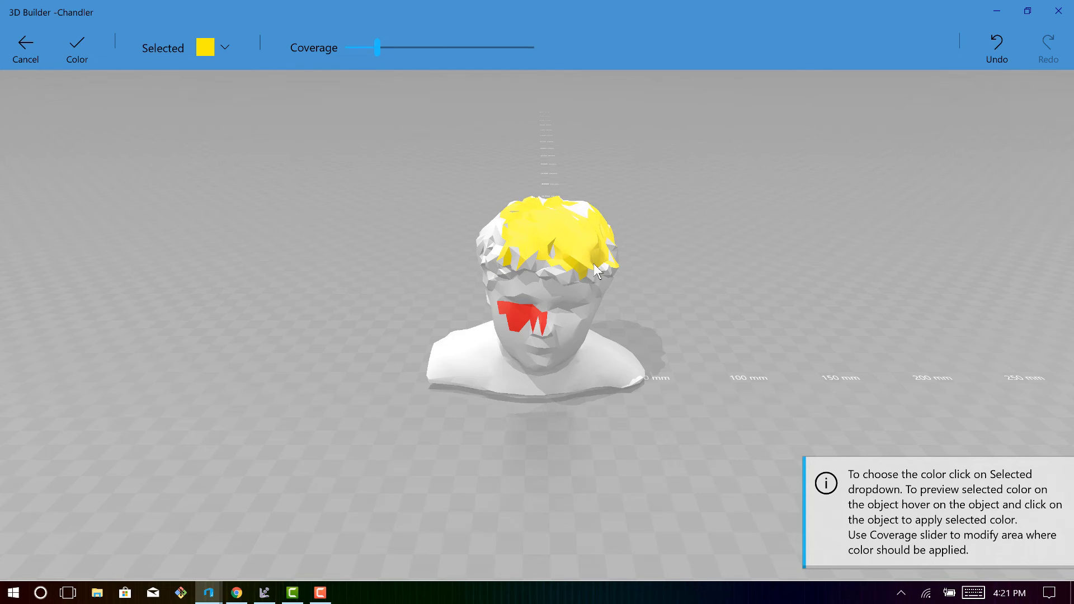